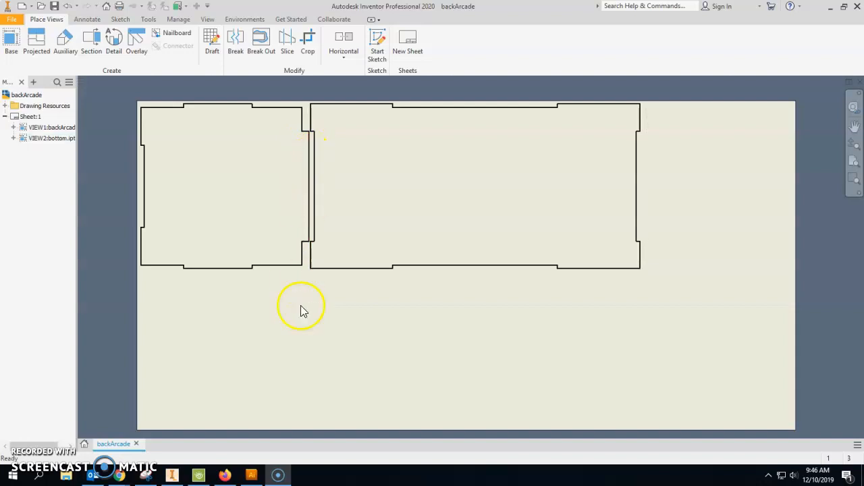
- Export the backArcade drawing as a PDF to the Desktop under the name FinalDrawingLaser
{"action": "left_click", "coordinate": [13, 19]}
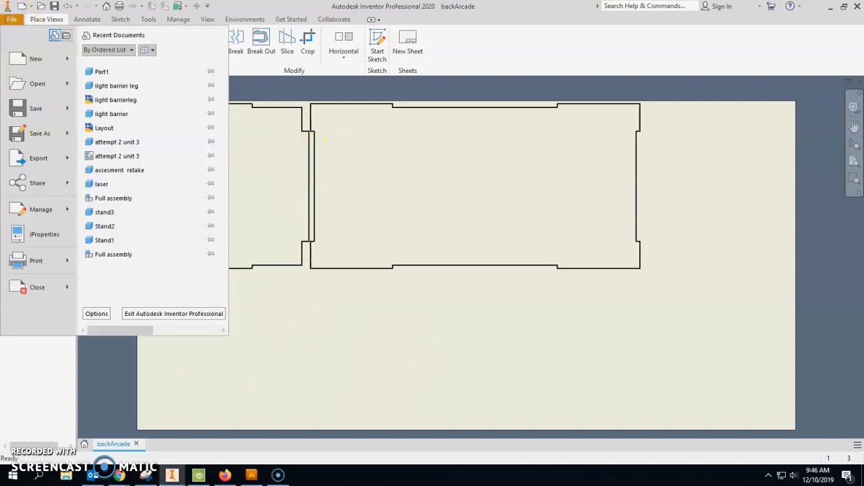
{"action": "left_click", "coordinate": [26, 154]}
{"action": "left_click", "coordinate": [127, 129]}
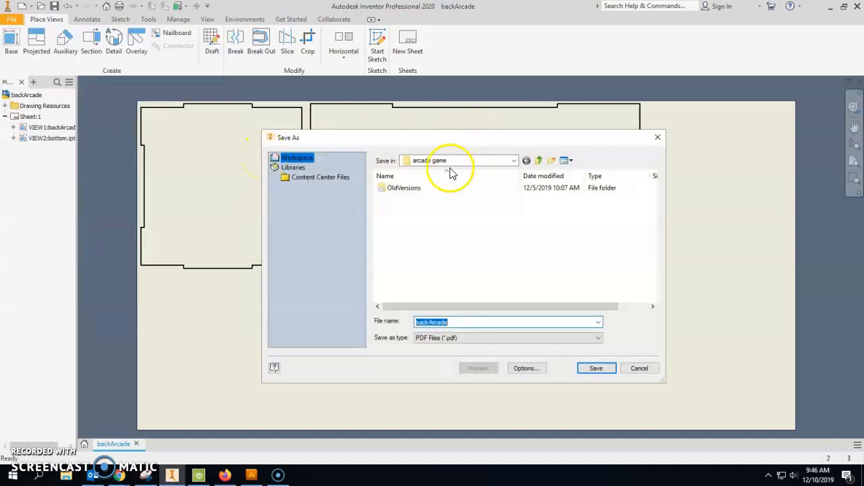
{"action": "left_click", "coordinate": [509, 161]}
{"action": "left_click", "coordinate": [427, 181]}
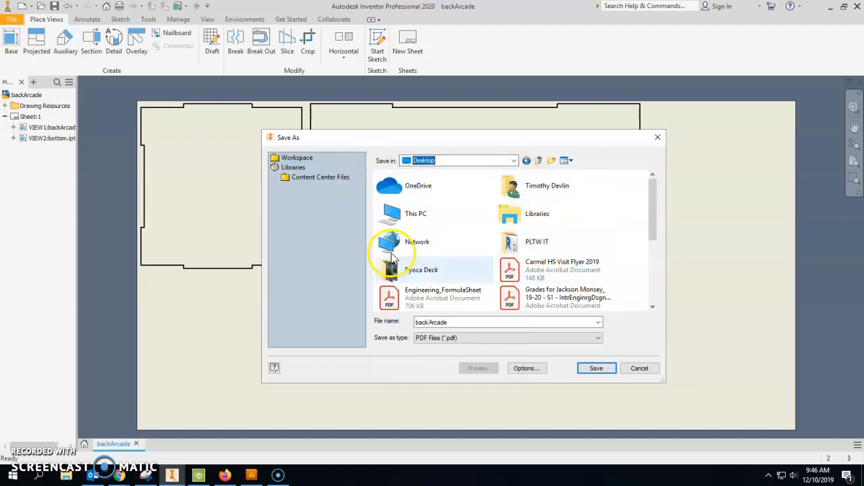
{"action": "left_click_drag", "start_coordinate": [462, 323], "coordinate": [378, 328]}
{"action": "type", "text": "FinalDrawing"}
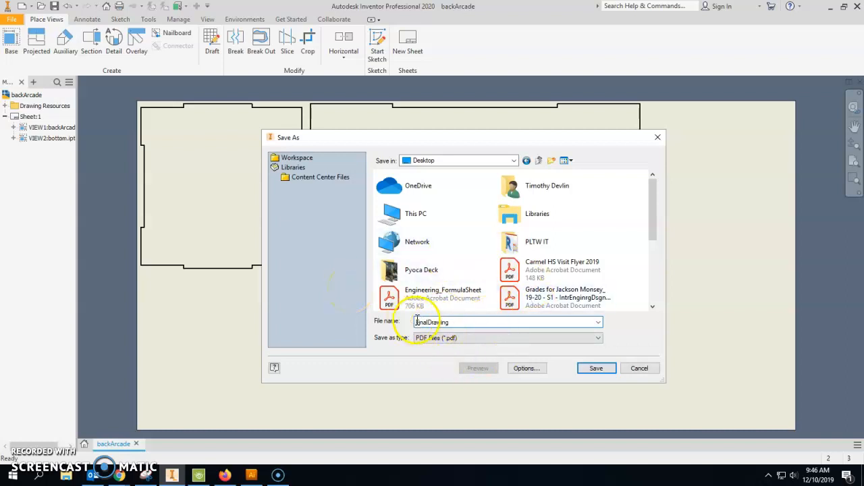
{"action": "left_click", "coordinate": [464, 326]}
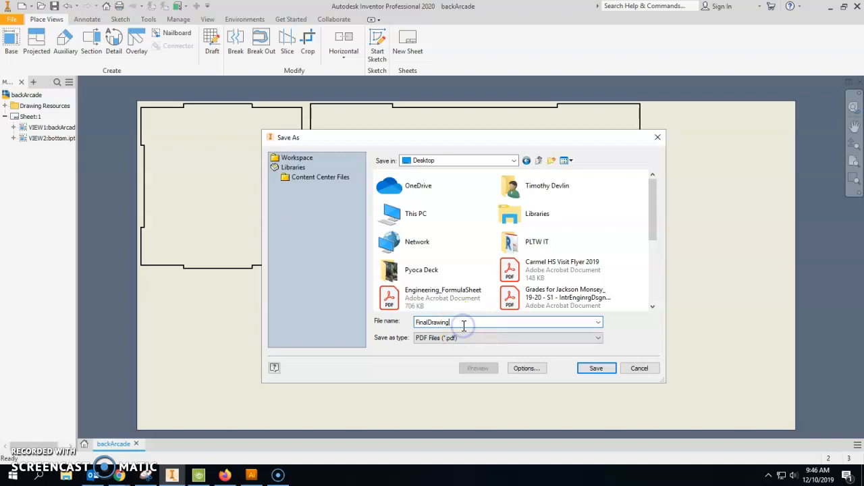
{"action": "left_click", "coordinate": [592, 365]}
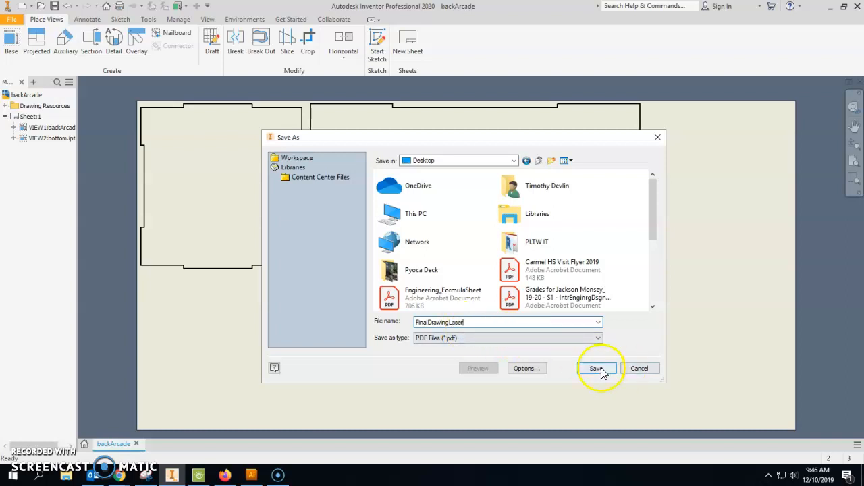
{"action": "left_click", "coordinate": [325, 355]}
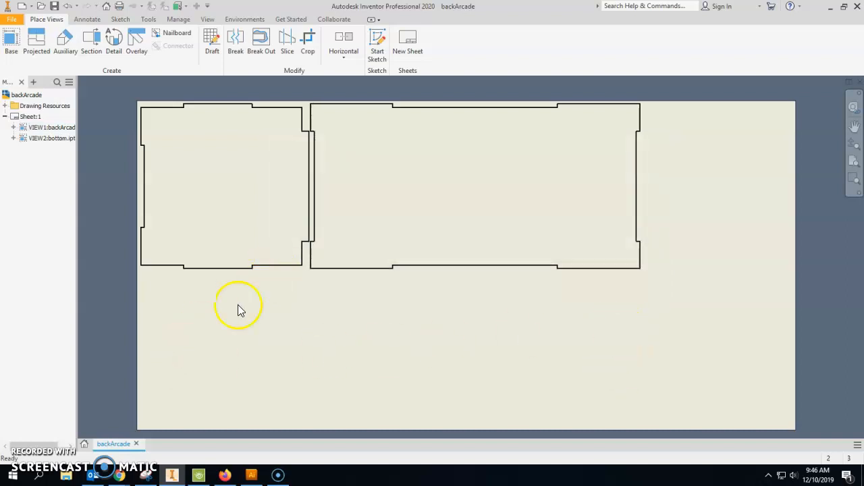
- Search the computer for "adobe" and switch to Adobe Illustrator CS5.1
{"action": "left_click", "coordinate": [251, 475]}
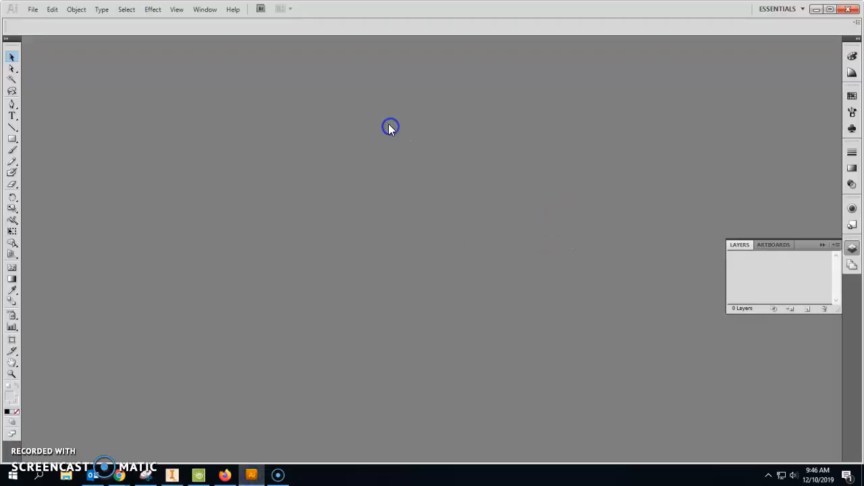
{"action": "left_click", "coordinate": [13, 474]}
{"action": "type", "text": "adobe"}
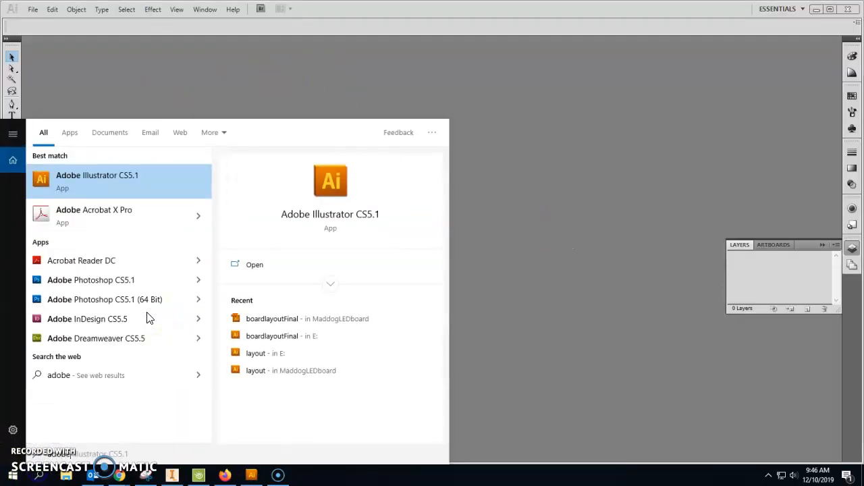
{"action": "left_click", "coordinate": [137, 178]}
{"action": "left_click", "coordinate": [144, 77]}
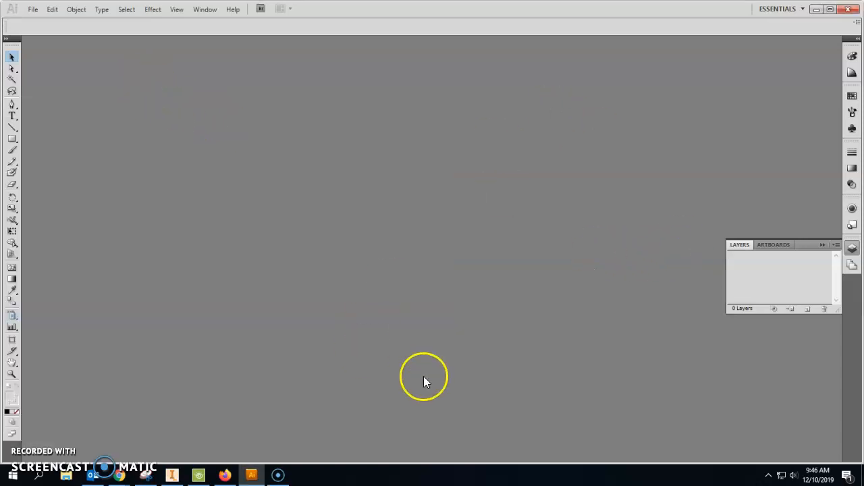
- Open the FinalDrawingLaser PDF from the Desktop
{"action": "left_click", "coordinate": [29, 8]}
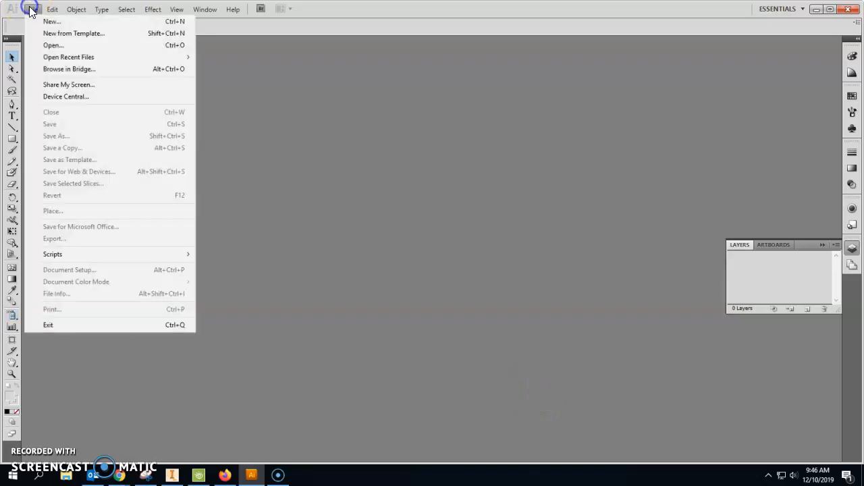
{"action": "left_click", "coordinate": [49, 45]}
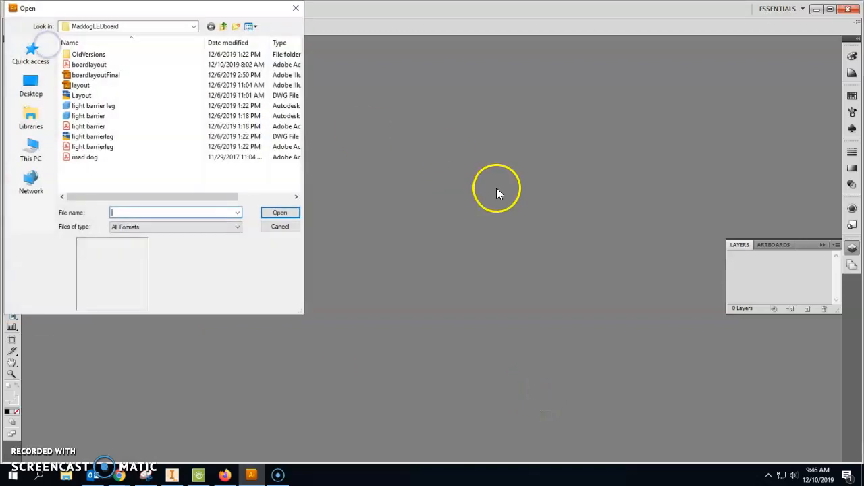
{"action": "left_click", "coordinate": [89, 26]}
{"action": "left_click", "coordinate": [81, 46]}
{"action": "left_click", "coordinate": [135, 108]}
{"action": "left_click_drag", "start_coordinate": [298, 66], "coordinate": [297, 125]}
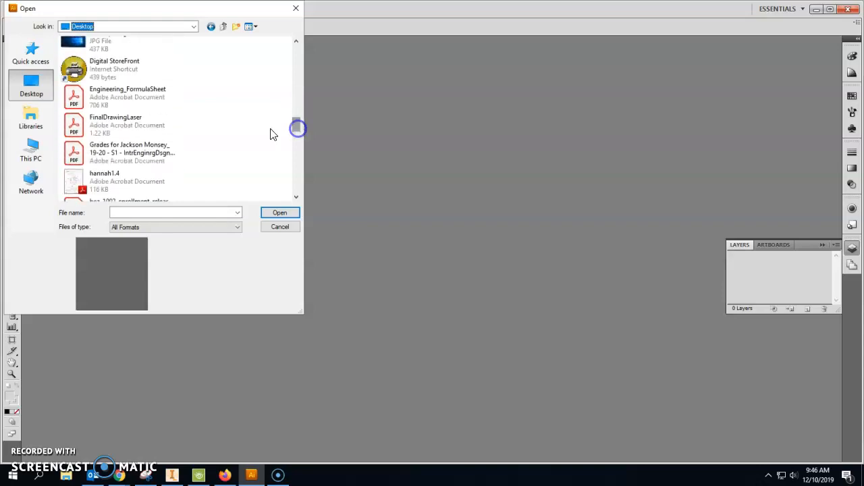
{"action": "left_click", "coordinate": [111, 120]}
{"action": "left_click", "coordinate": [280, 214]}
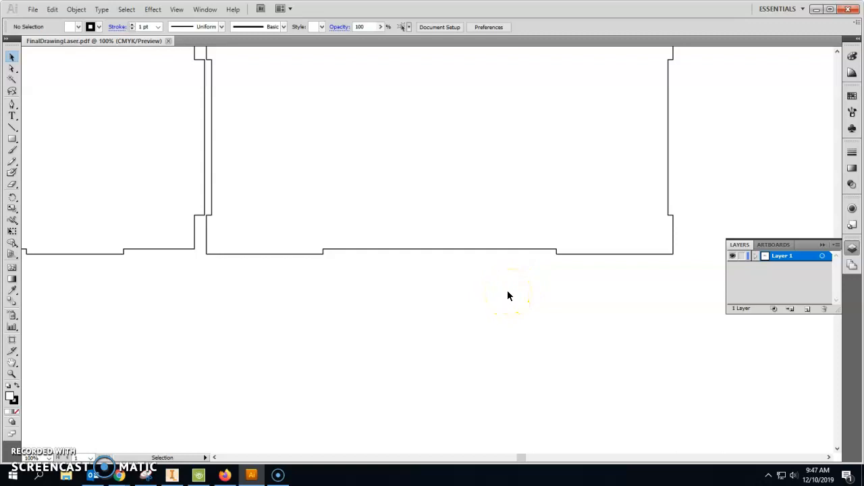
- Add a new layer above Layer 1 in the laser drawing
{"action": "key", "text": "ctrl+minus"}
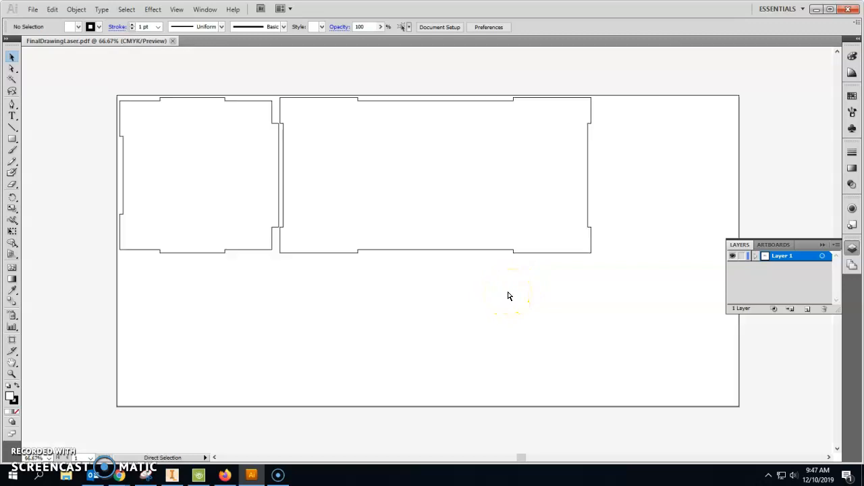
{"action": "key", "text": "ctrl+plus"}
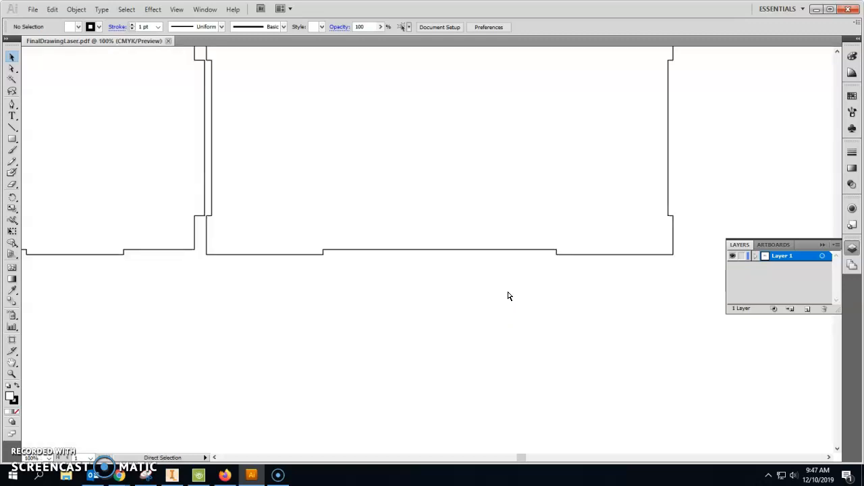
{"action": "key", "text": "ctrl+minus"}
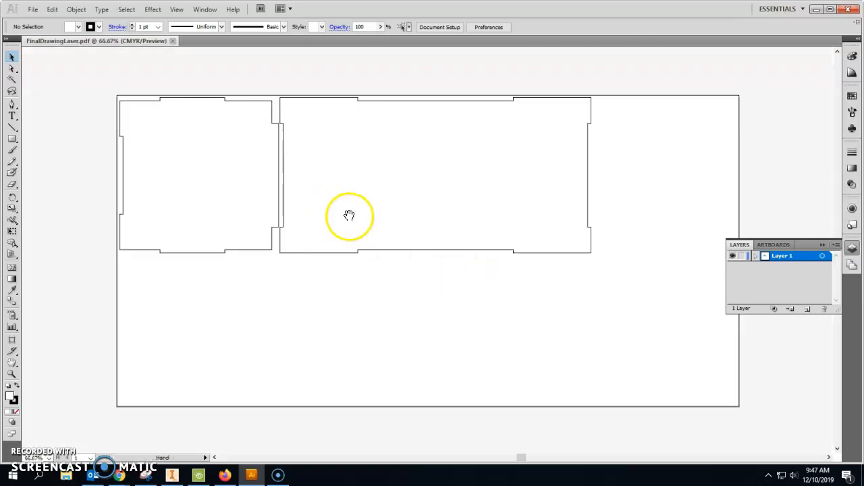
{"action": "left_click_drag", "start_coordinate": [322, 185], "coordinate": [286, 180]}
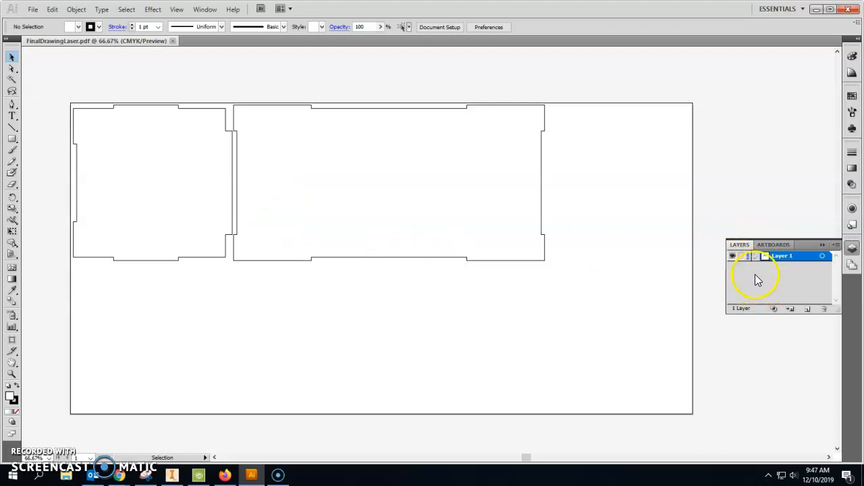
{"action": "double_click", "coordinate": [767, 258]}
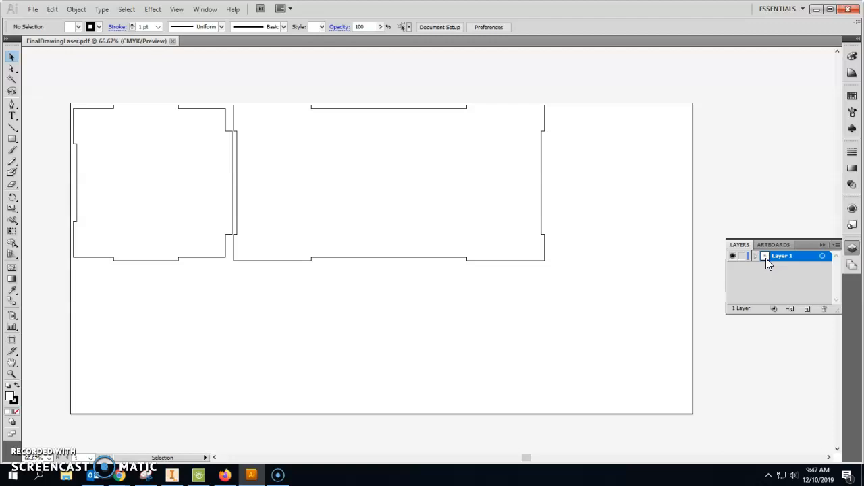
{"action": "left_click", "coordinate": [851, 248]}
{"action": "left_click", "coordinate": [852, 250]}
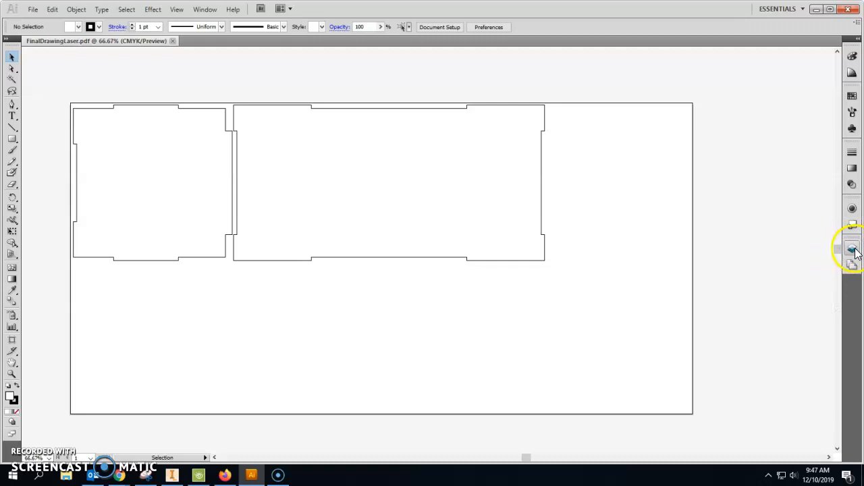
{"action": "left_click", "coordinate": [807, 309]}
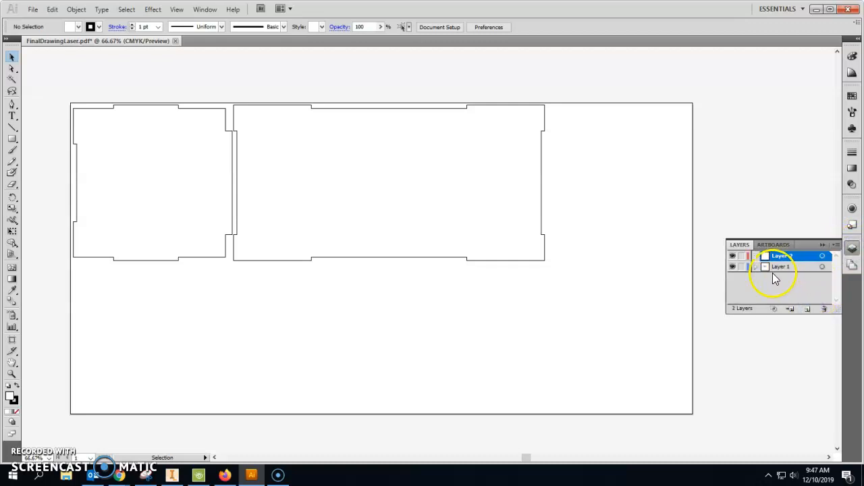
- Toggle the visibility of Layer 2 and Layer 1 to check what each one contains
{"action": "left_click", "coordinate": [732, 257]}
{"action": "left_click", "coordinate": [733, 266]}
{"action": "left_click", "coordinate": [733, 267]}
{"action": "left_click", "coordinate": [852, 247]}
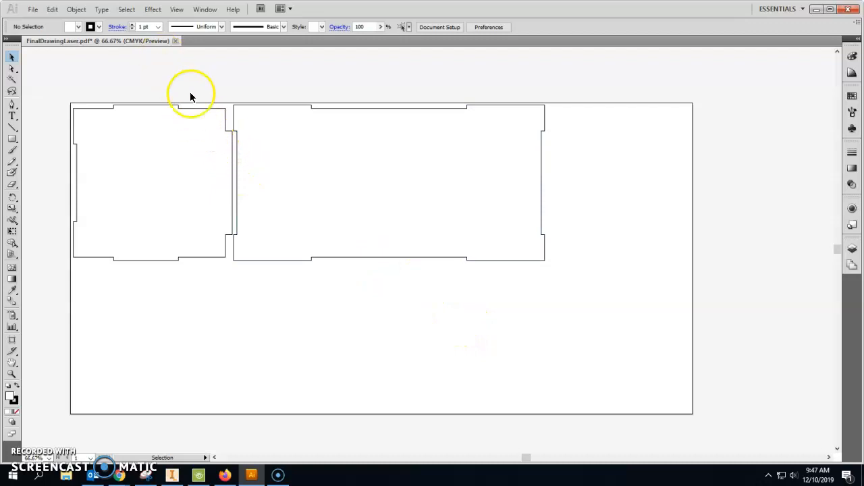
- Select all the panel outlines and set their stroke weight to 0.001
{"action": "left_click", "coordinate": [143, 26]}
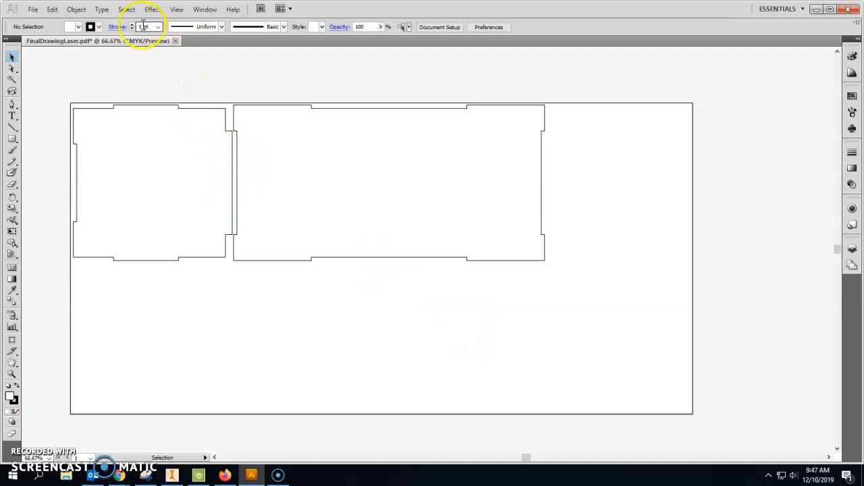
{"action": "left_click", "coordinate": [163, 82]}
{"action": "left_click_drag", "start_coordinate": [40, 66], "coordinate": [767, 401]}
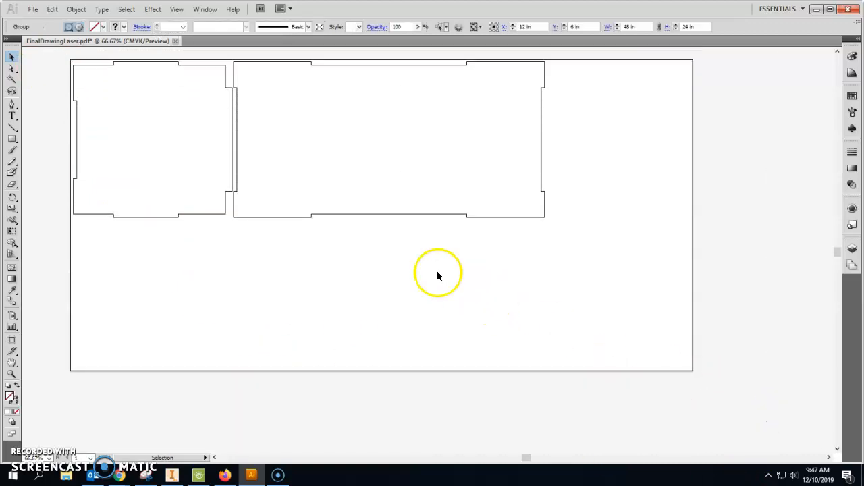
{"action": "left_click", "coordinate": [168, 26]}
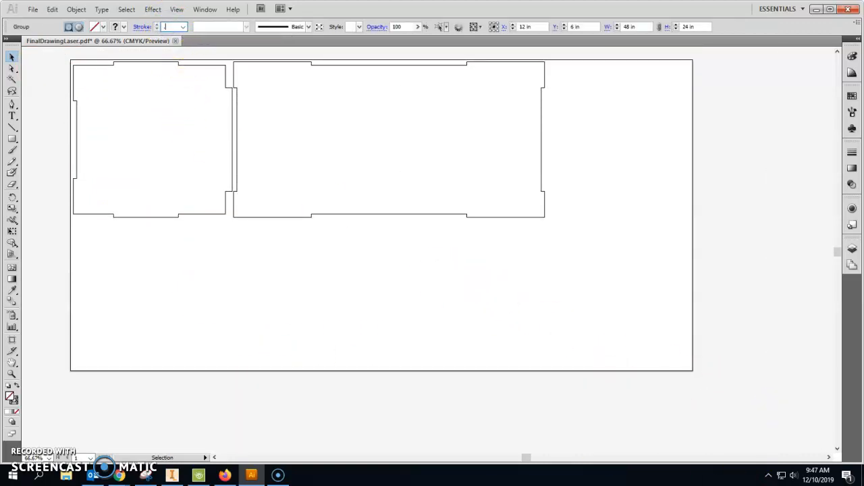
{"action": "type", "text": ".001"}
{"action": "key", "text": "Return"}
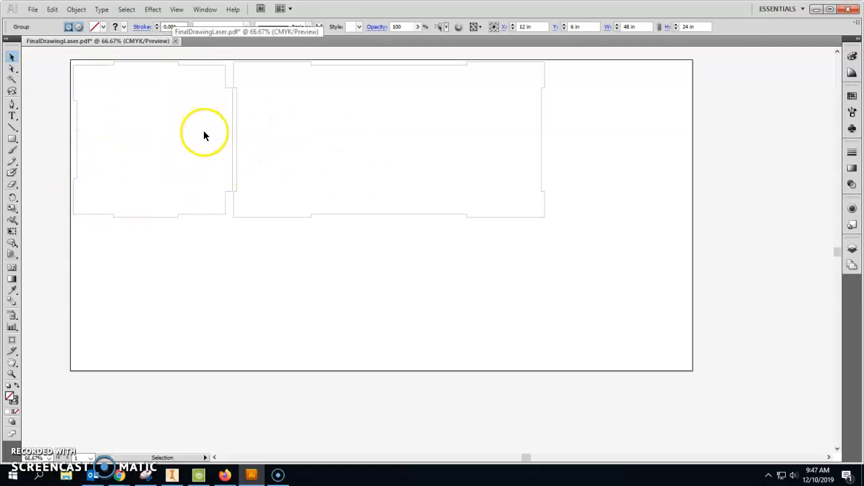
- Lock Layer 1 with the cut outlines and make Layer 2 the active layer
{"action": "left_click", "coordinate": [857, 254]}
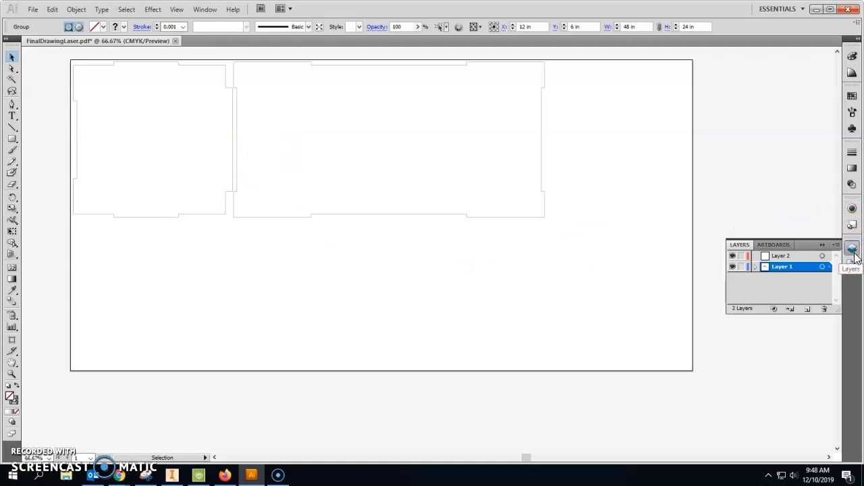
{"action": "left_click", "coordinate": [741, 267]}
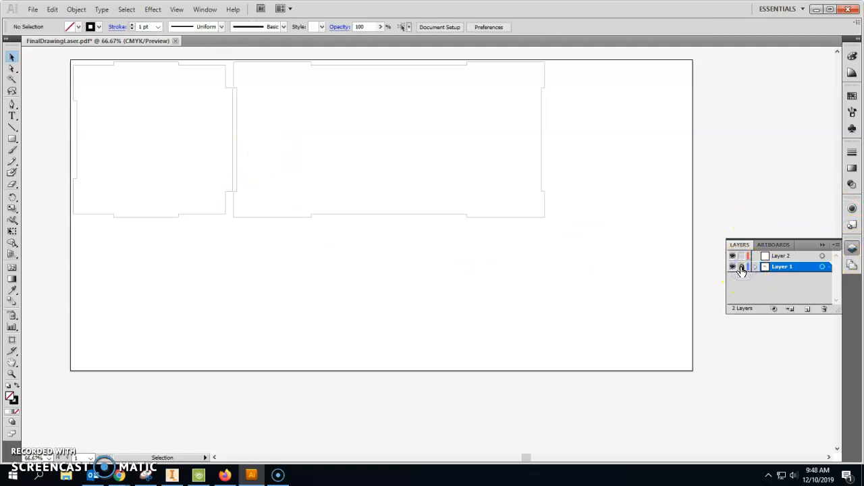
{"action": "left_click_drag", "start_coordinate": [207, 102], "coordinate": [205, 131]}
{"action": "left_click", "coordinate": [765, 257]}
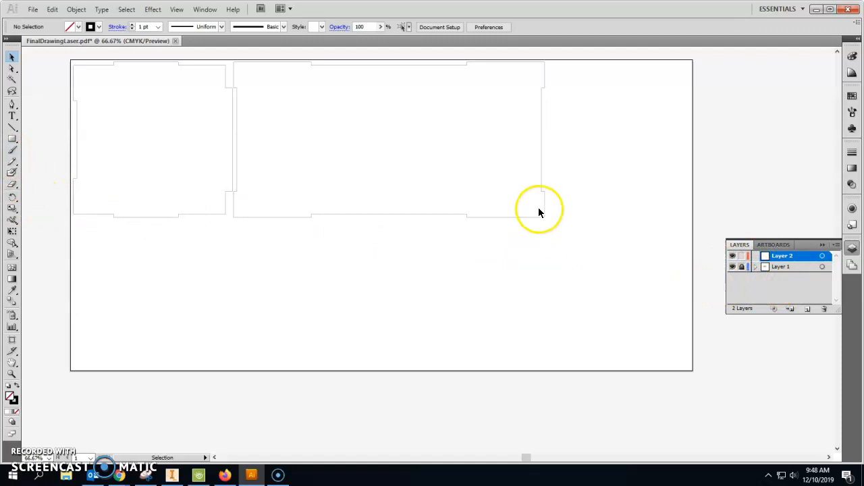
- Add the text "INSTRUCTIONS FOR GAME PLAY" on Layer 2, in the empty area below the panel outlines
{"action": "left_click", "coordinate": [12, 118]}
{"action": "left_click", "coordinate": [270, 264]}
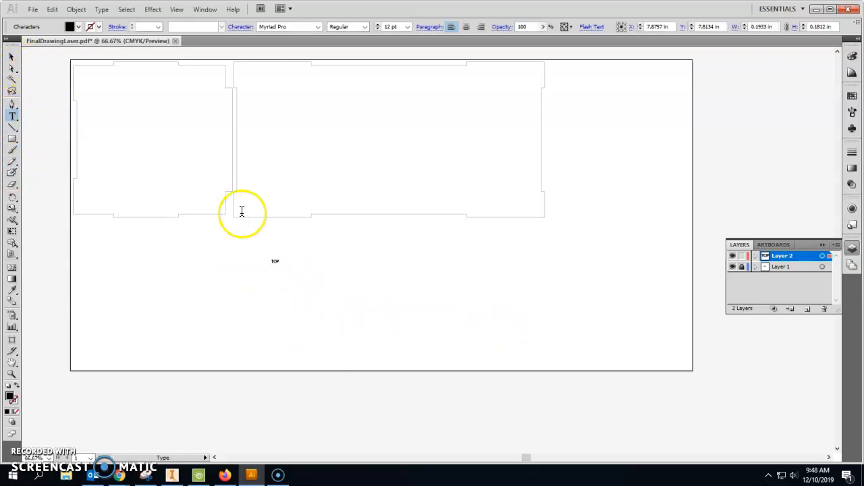
{"action": "left_click", "coordinate": [276, 260]}
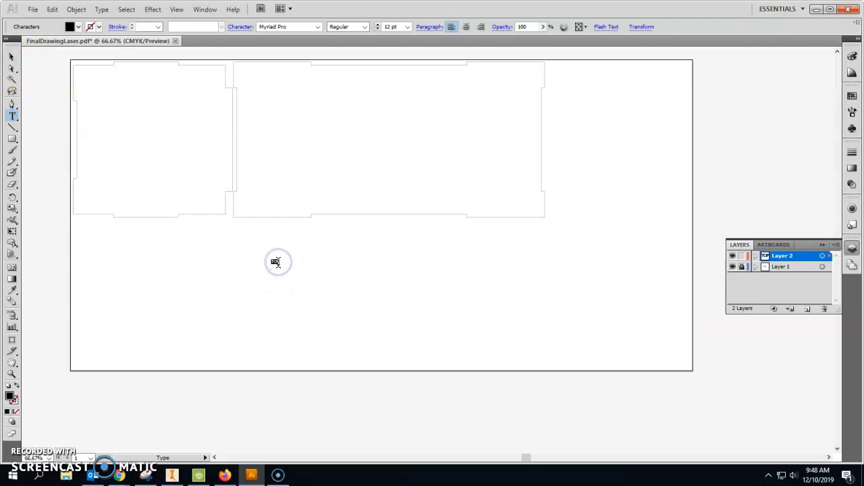
{"action": "type", "text": "S FOR GAME PLAY"}
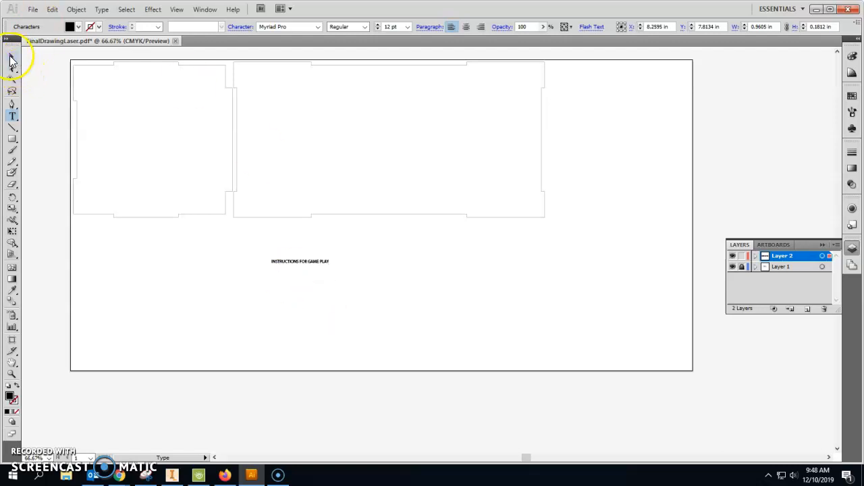
- Enlarge the instructions text to about 5.4 in wide, move it inside the larger panel outline, and show its transform values
{"action": "left_click", "coordinate": [295, 260]}
{"action": "left_click_drag", "start_coordinate": [268, 260], "coordinate": [357, 262]}
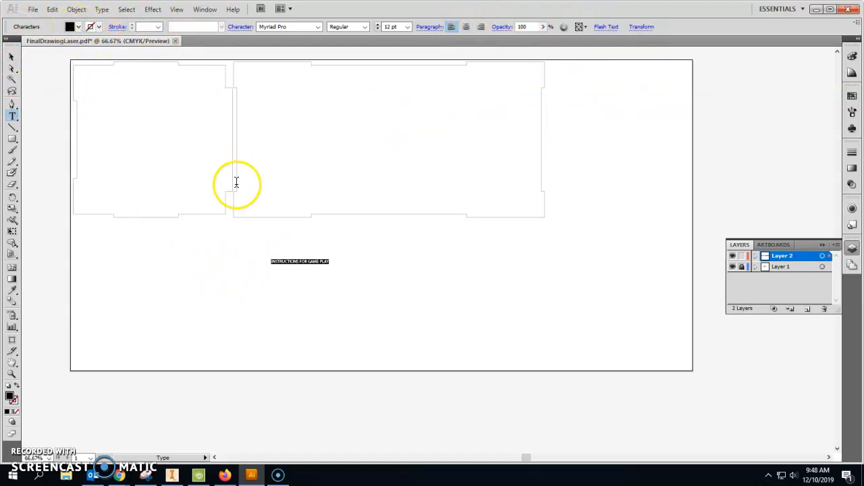
{"action": "left_click", "coordinate": [10, 62]}
{"action": "left_click", "coordinate": [328, 262]}
{"action": "left_click_drag", "start_coordinate": [329, 266], "coordinate": [413, 311]}
{"action": "left_click_drag", "start_coordinate": [307, 266], "coordinate": [280, 136]}
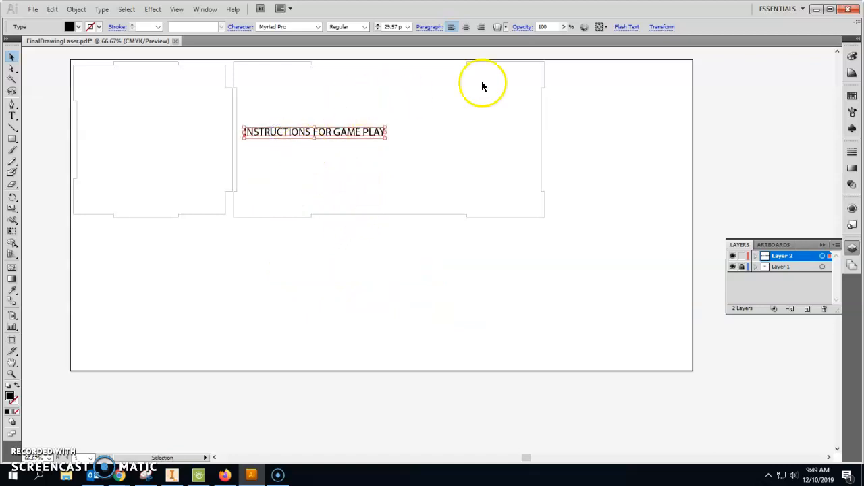
{"action": "left_click", "coordinate": [663, 27]}
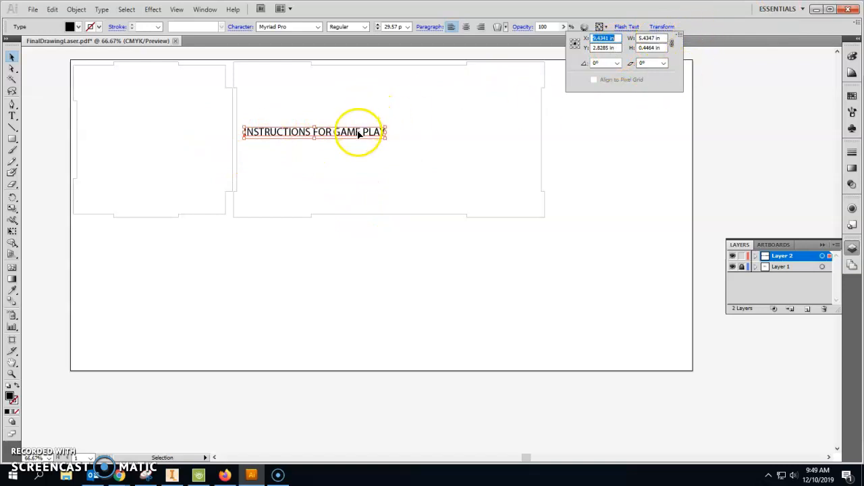
- Rotate the instructions text 90 degrees so it reads vertically inside the larger panel outline
{"action": "left_click", "coordinate": [666, 28]}
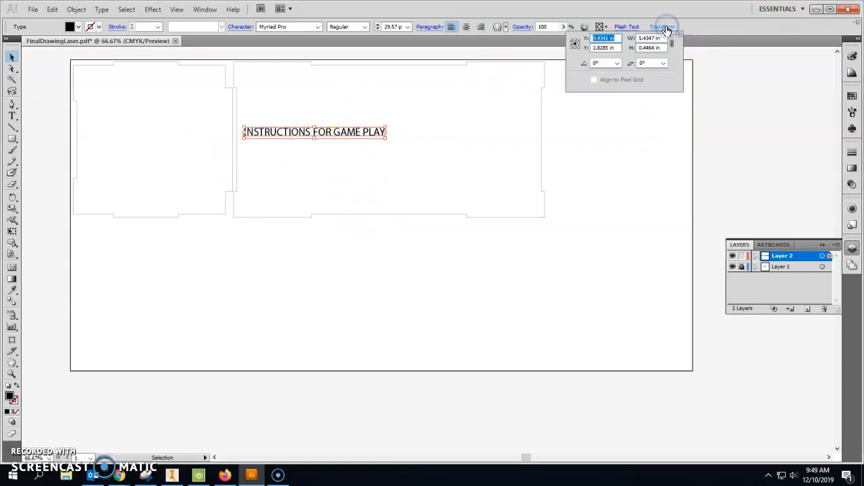
{"action": "left_click", "coordinate": [608, 61]}
{"action": "type", "text": "90"}
{"action": "key", "text": "Return"}
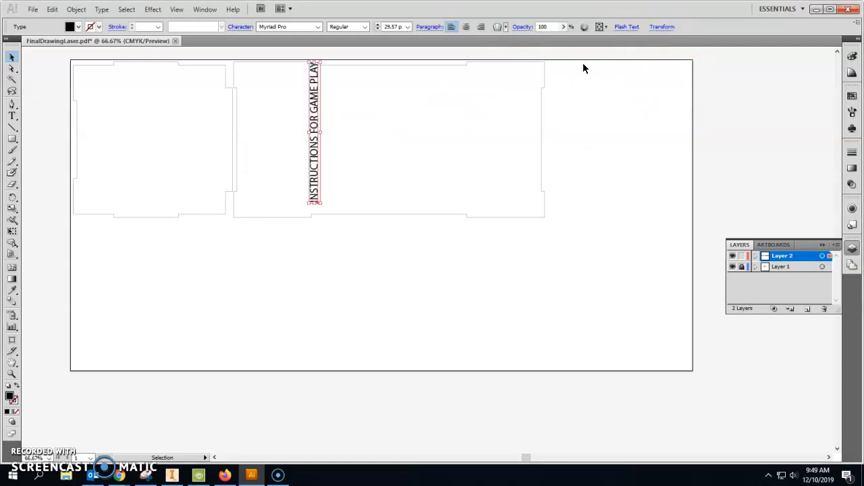
- Move the vertical instructions text close to the left edge of the larger panel outline and deselect it
{"action": "left_click_drag", "start_coordinate": [309, 92], "coordinate": [287, 101]}
{"action": "left_click_drag", "start_coordinate": [282, 138], "coordinate": [335, 138]}
{"action": "key", "text": "ctrl+z"}
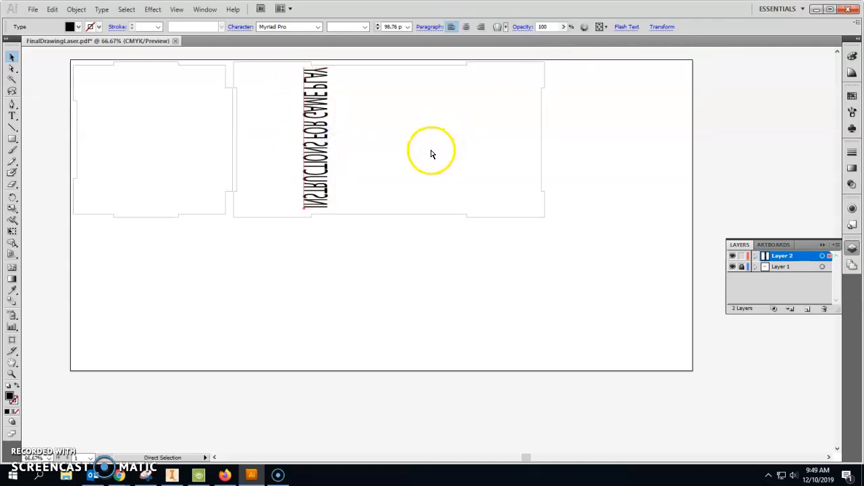
{"action": "left_click_drag", "start_coordinate": [290, 173], "coordinate": [270, 168]}
{"action": "left_click", "coordinate": [297, 271]}
{"action": "left_click", "coordinate": [272, 161]}
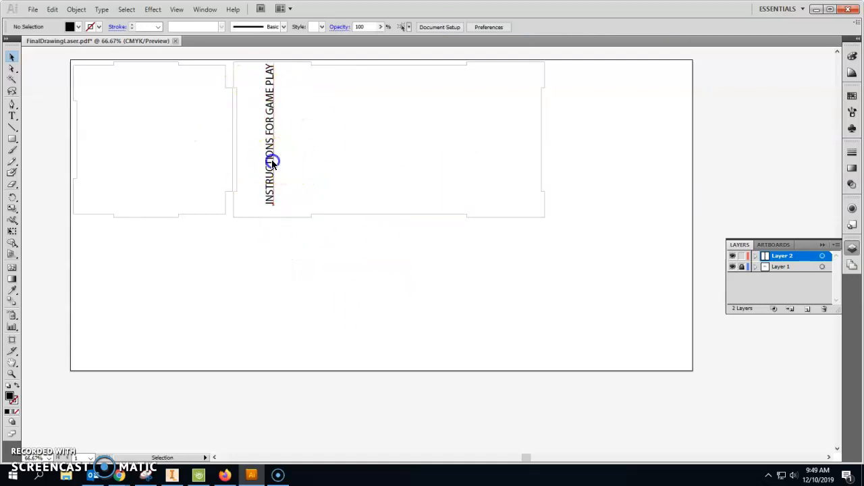
{"action": "left_click", "coordinate": [495, 240]}
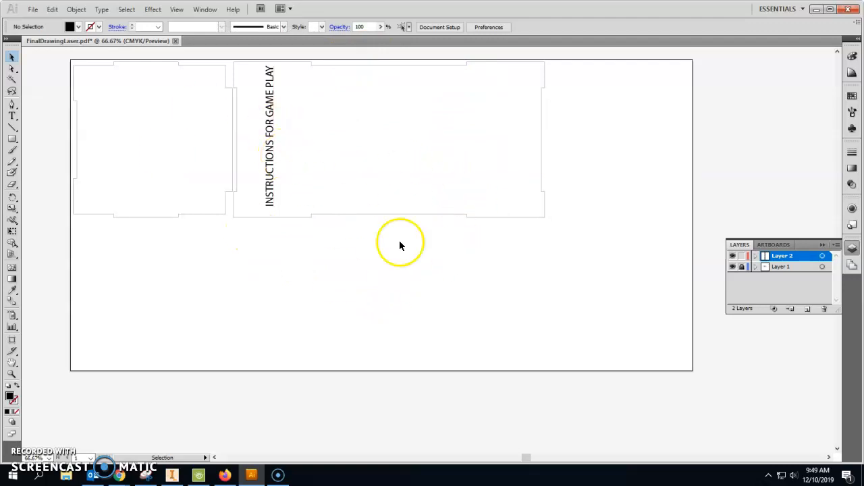
- Open the print settings for the drawing and review the available print presets and printers without changing them
{"action": "left_click", "coordinate": [35, 10]}
{"action": "left_click", "coordinate": [74, 309]}
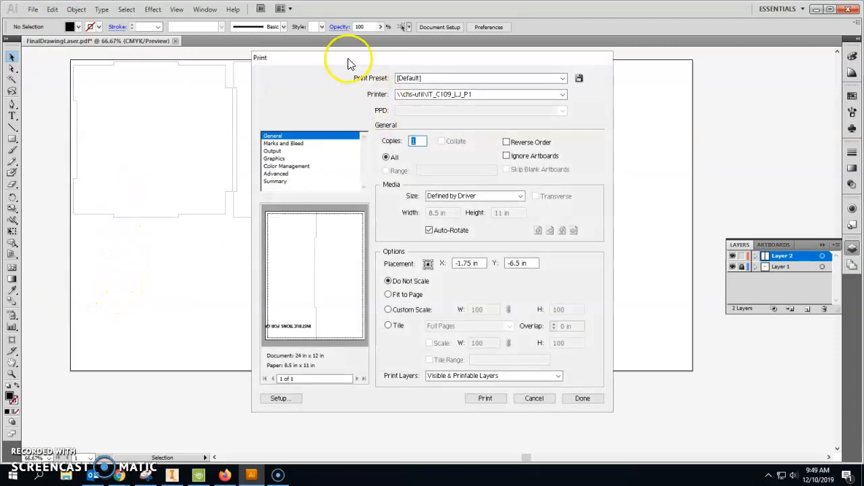
{"action": "left_click_drag", "start_coordinate": [348, 58], "coordinate": [308, 42]}
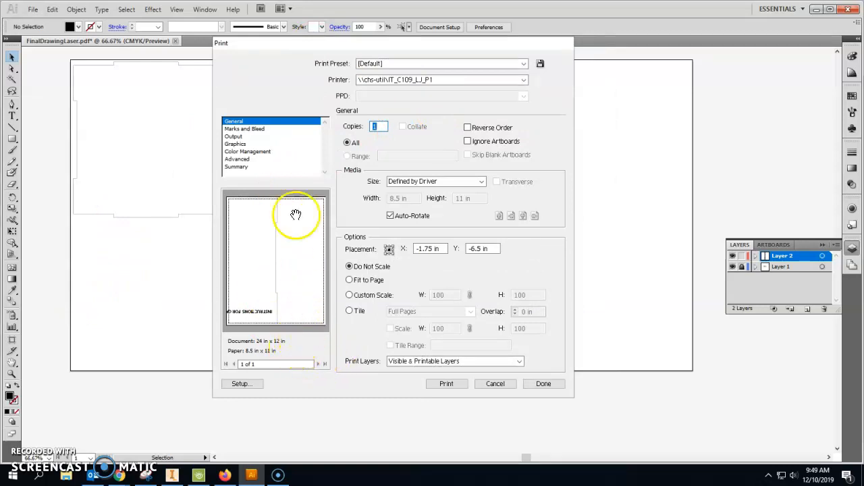
{"action": "left_click", "coordinate": [399, 63]}
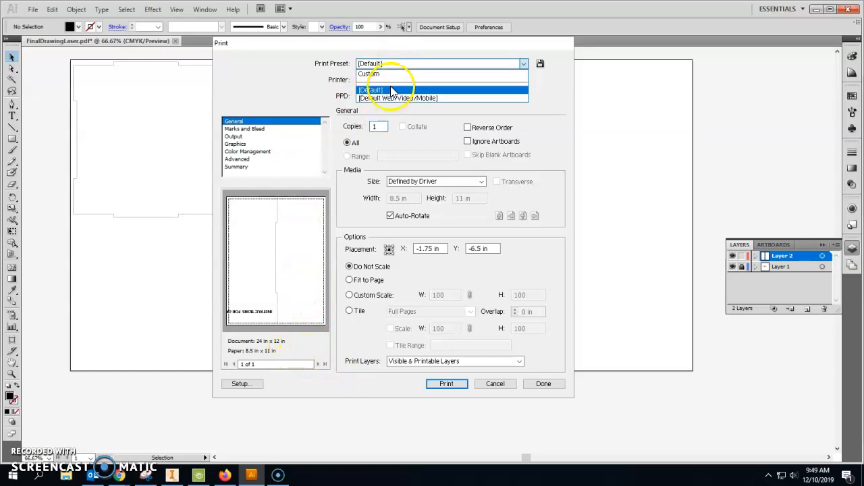
{"action": "left_click", "coordinate": [297, 78]}
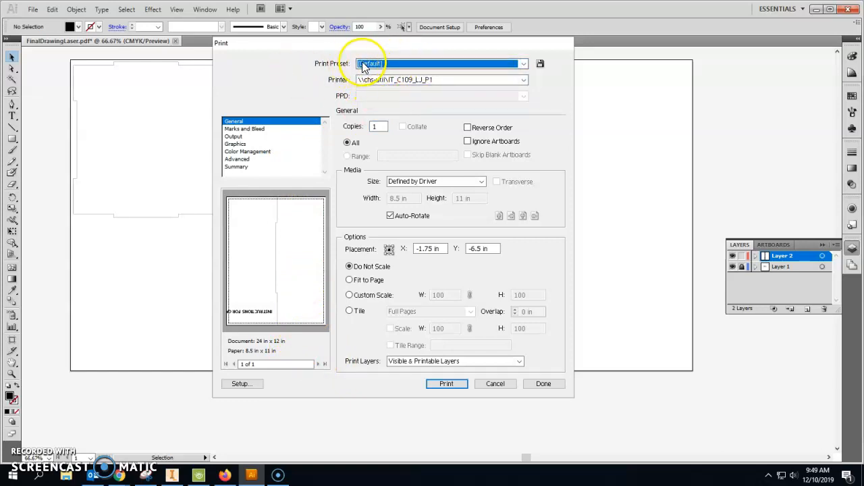
{"action": "left_click", "coordinate": [378, 79]}
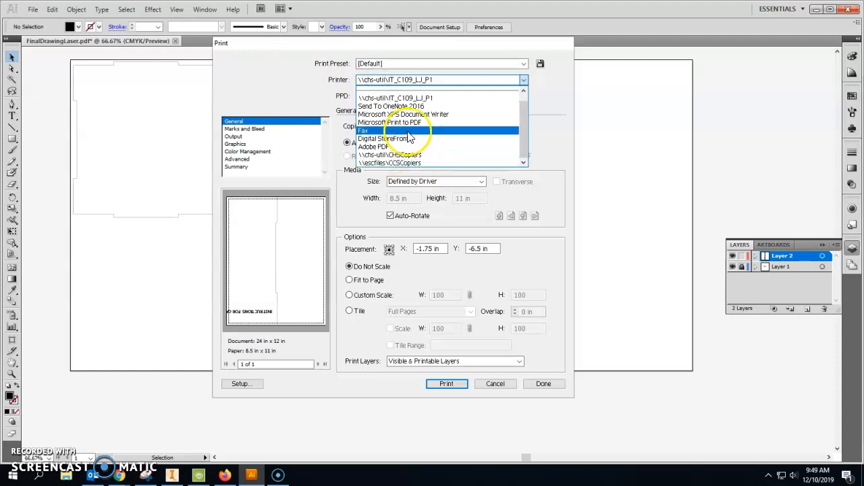
{"action": "scroll", "coordinate": [411, 141], "scroll_direction": "up", "scroll_amount": 1}
{"action": "left_click", "coordinate": [258, 62]}
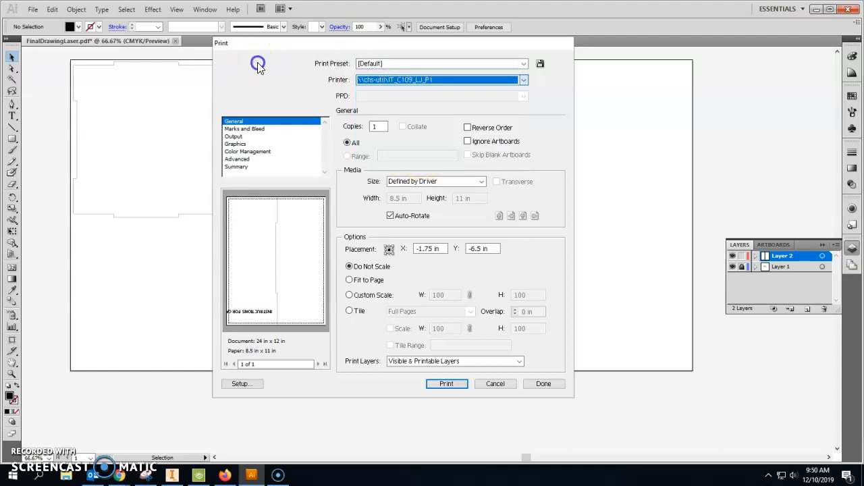
- Open the system print setup, examine the preferences of the selected printer, and close them without changes
{"action": "left_click", "coordinate": [242, 383]}
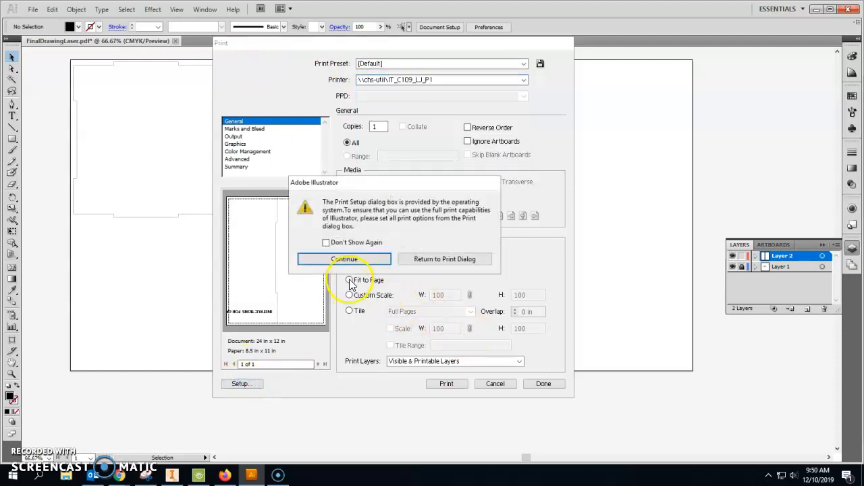
{"action": "left_click", "coordinate": [343, 259]}
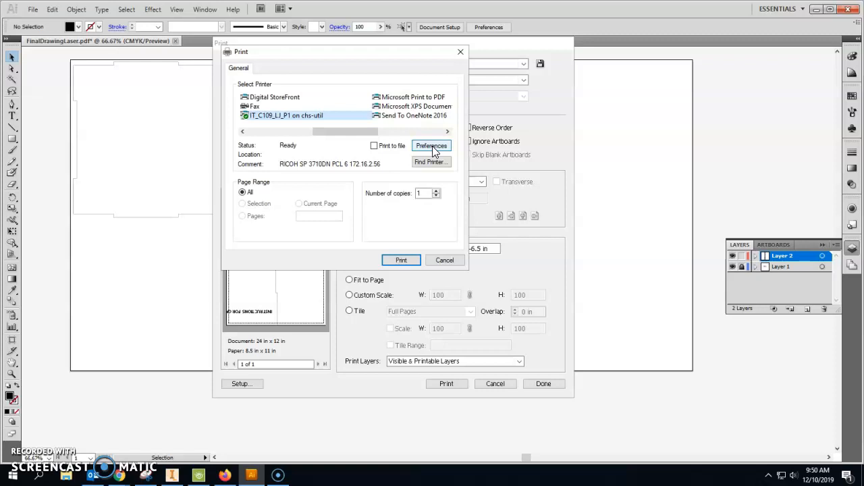
{"action": "left_click", "coordinate": [432, 147]}
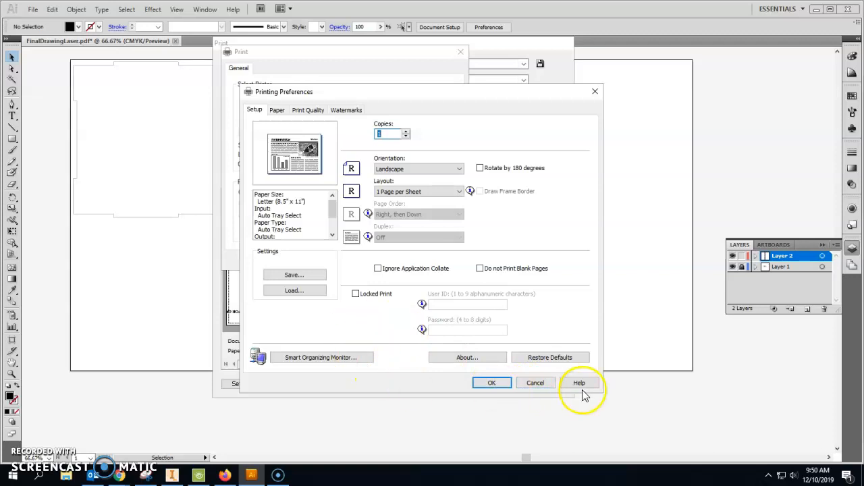
{"action": "left_click", "coordinate": [536, 383]}
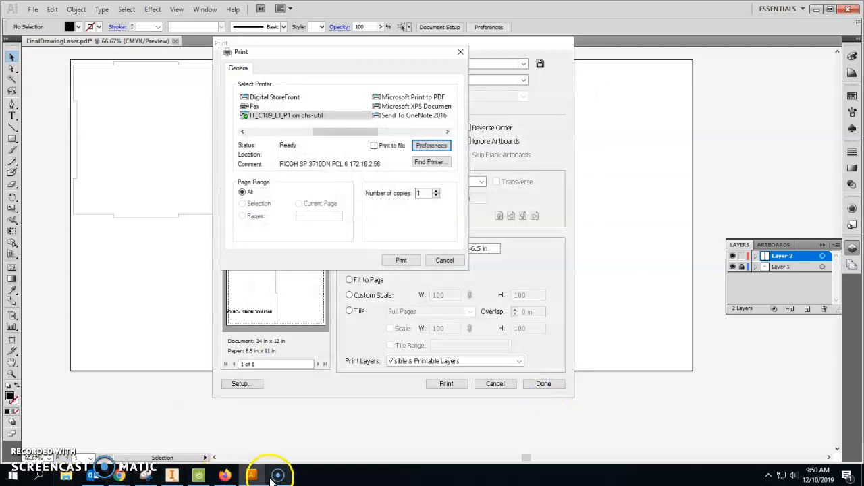
{"action": "mouse_move", "coordinate": [282, 478]}
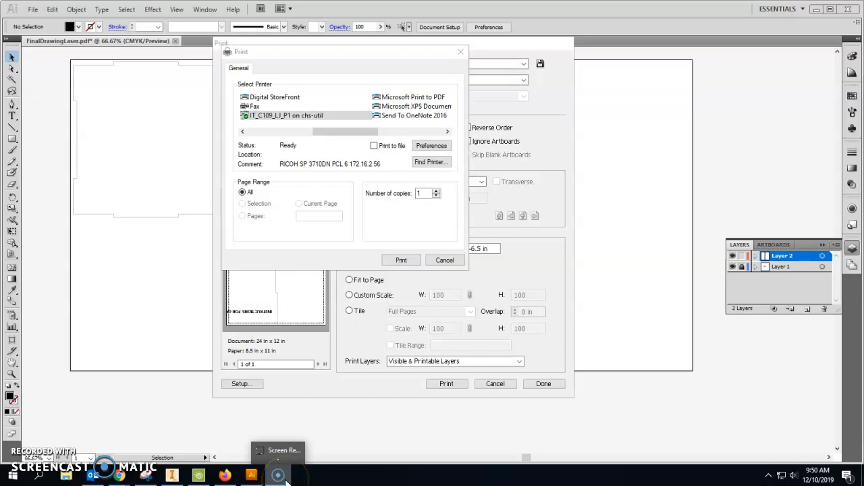